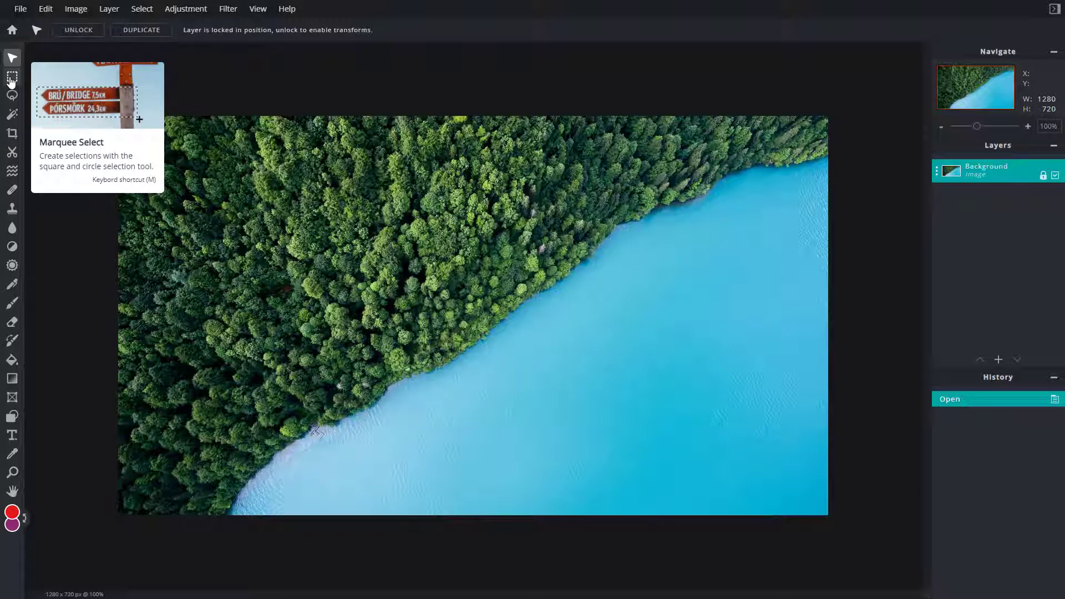
Switch to the Marquee Select tool for rectangle and ellipse selections.
left_click(11, 81)
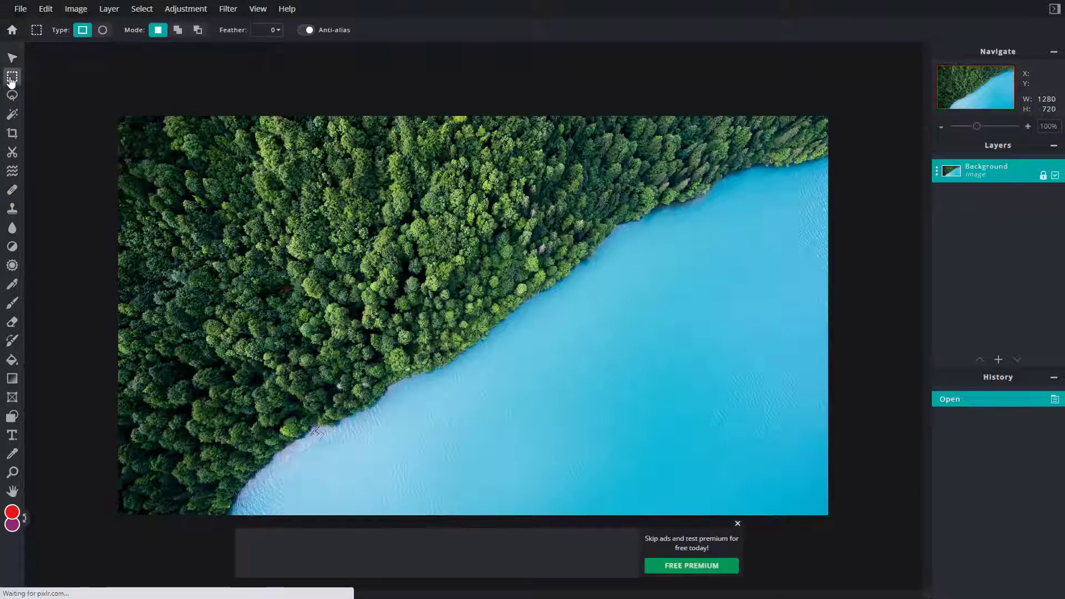
Dismiss the premium ad, draw a forest rectangle, and move its outline onto the shoreline.
left_click(737, 524)
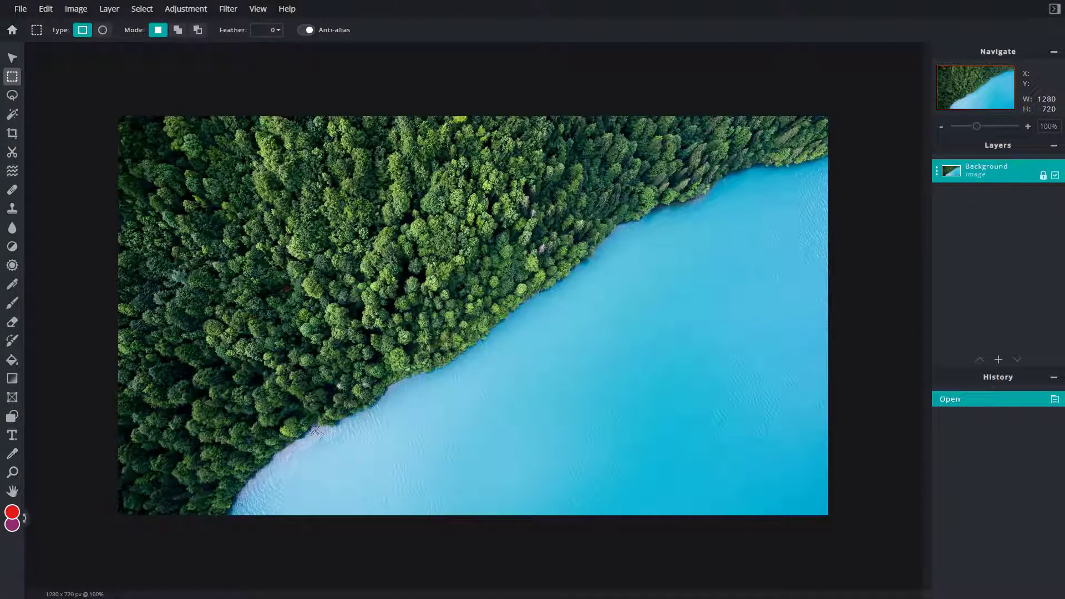
left_click_drag(209, 188, 419, 352)
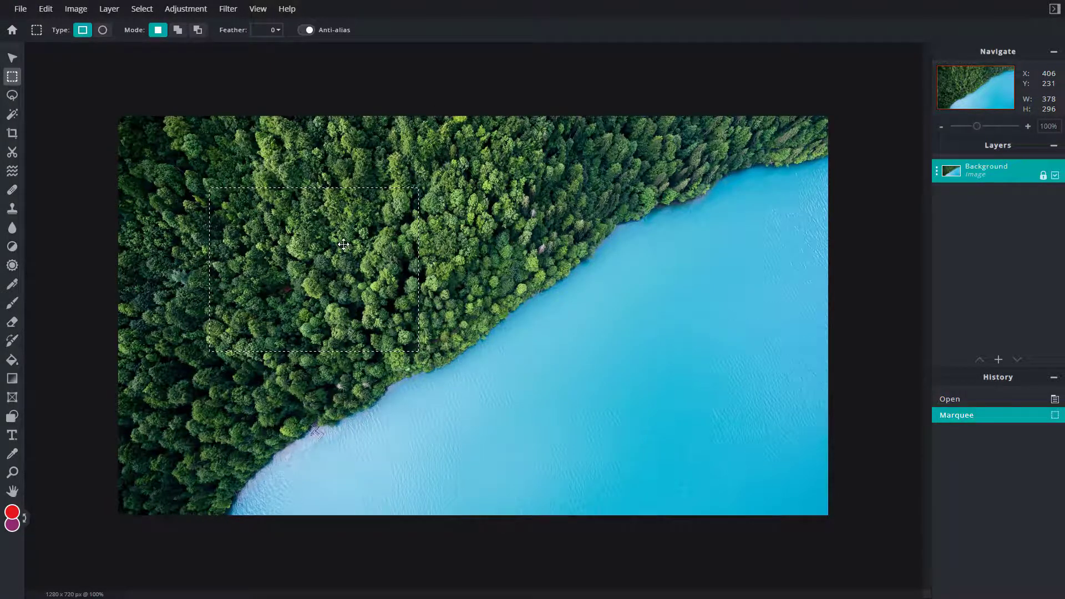
left_click_drag(341, 239, 576, 200)
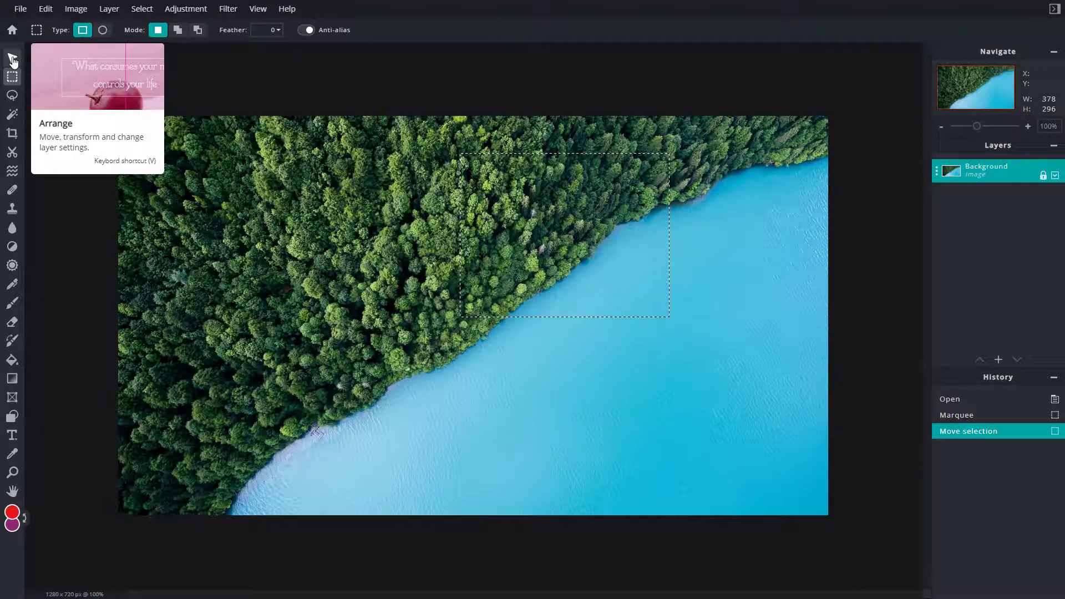
Cut the shoreline piece and shift it left, then draw a new forest rectangle.
left_click(13, 58)
left_click_drag(575, 248, 549, 247)
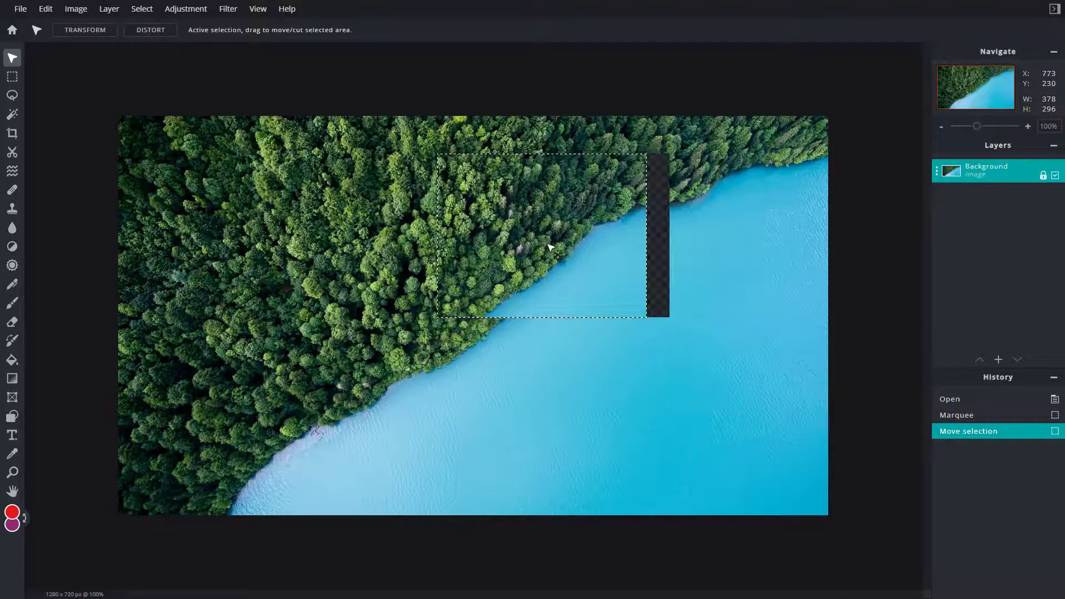
left_click(13, 78)
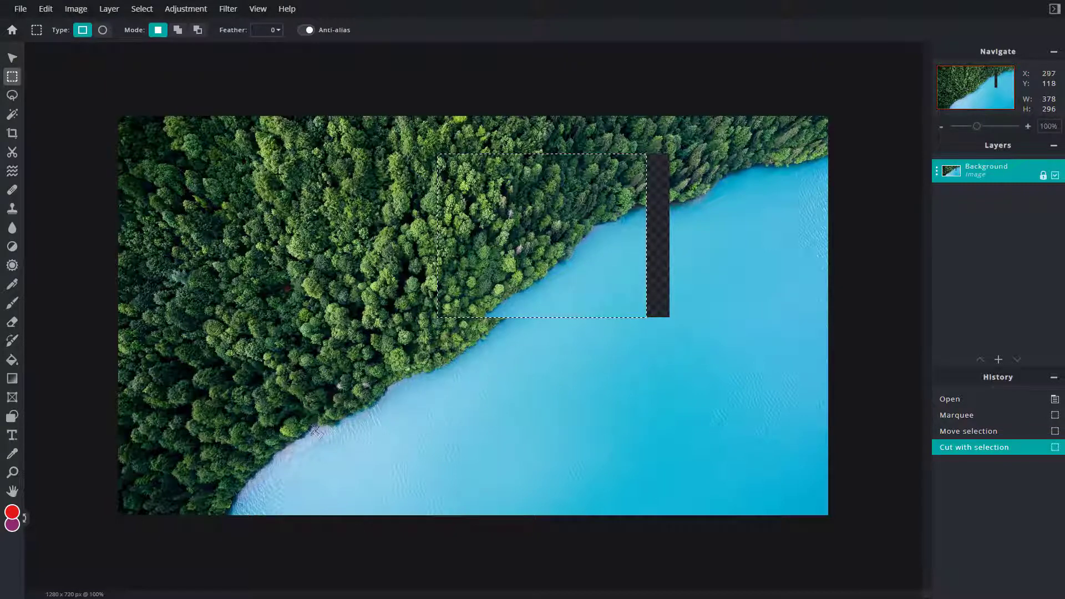
left_click_drag(253, 147, 404, 298)
Draw a 364×342 elliptical selection over the upper-left forest and hide the Background layer.
left_click_drag(501, 143, 207, 231)
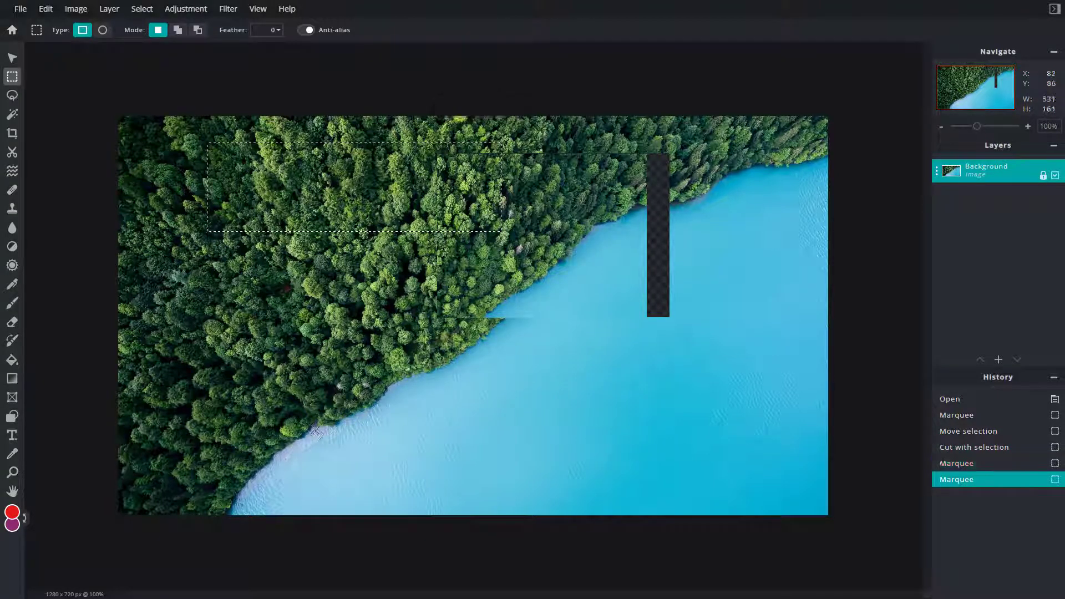
left_click(101, 33)
left_click_drag(148, 151, 350, 342)
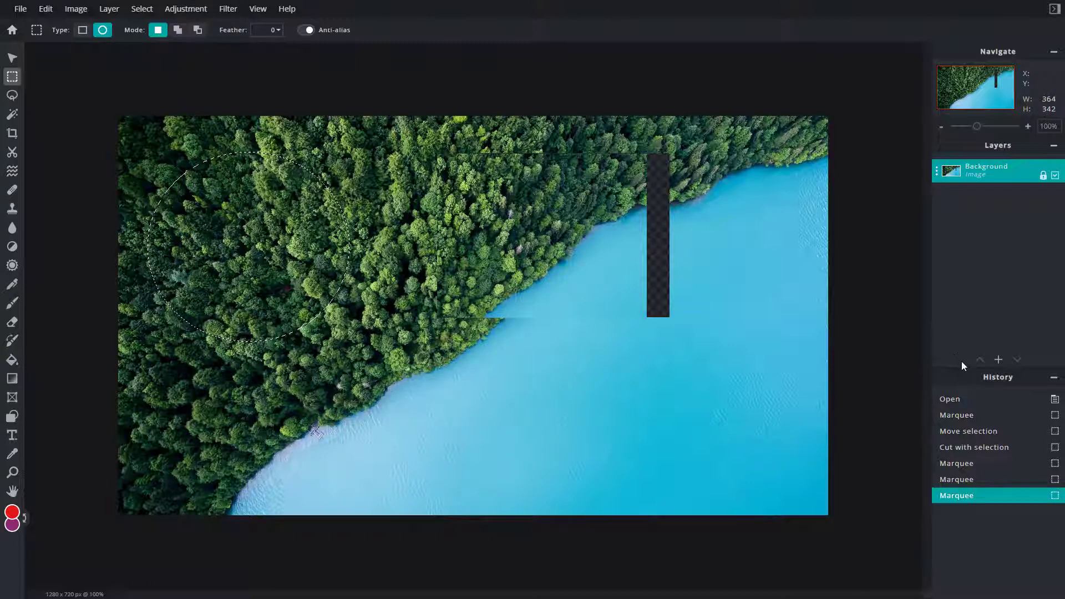
left_click(1054, 175)
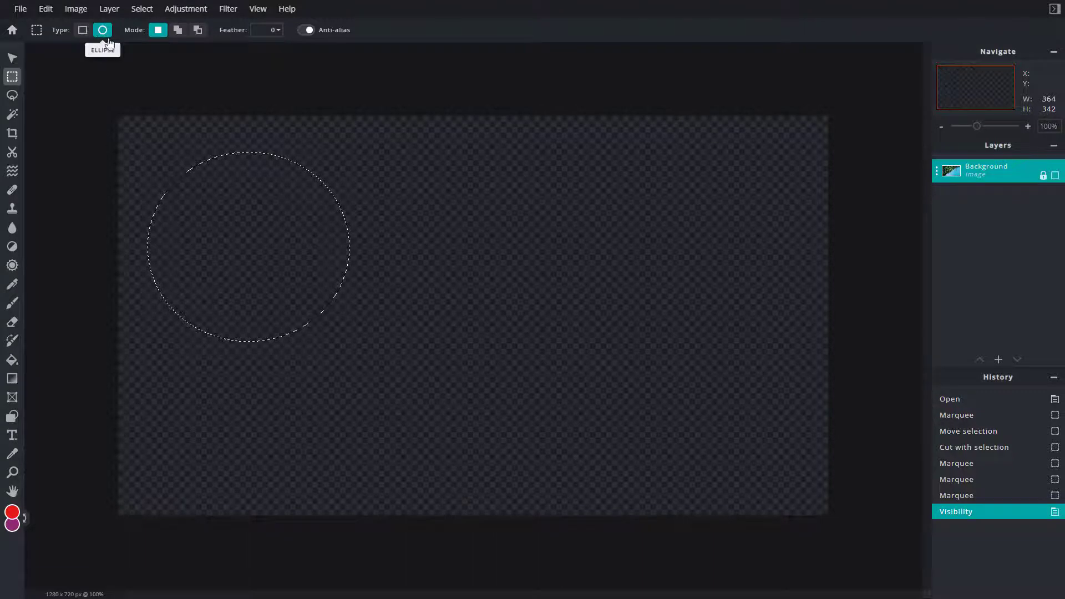
Combine a left circle with three added ellipses, then subtract one ellipse from it.
left_click_drag(364, 159, 532, 291)
left_click_drag(191, 157, 379, 344)
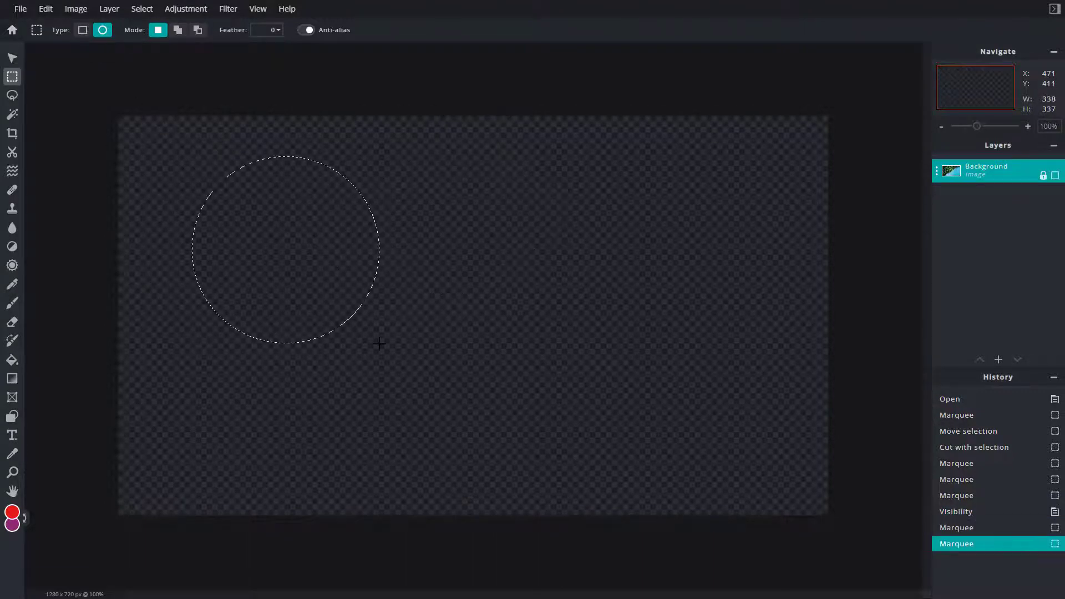
left_click(178, 30)
left_click_drag(507, 163, 326, 317)
left_click_drag(280, 228, 437, 435)
left_click_drag(407, 235, 614, 417)
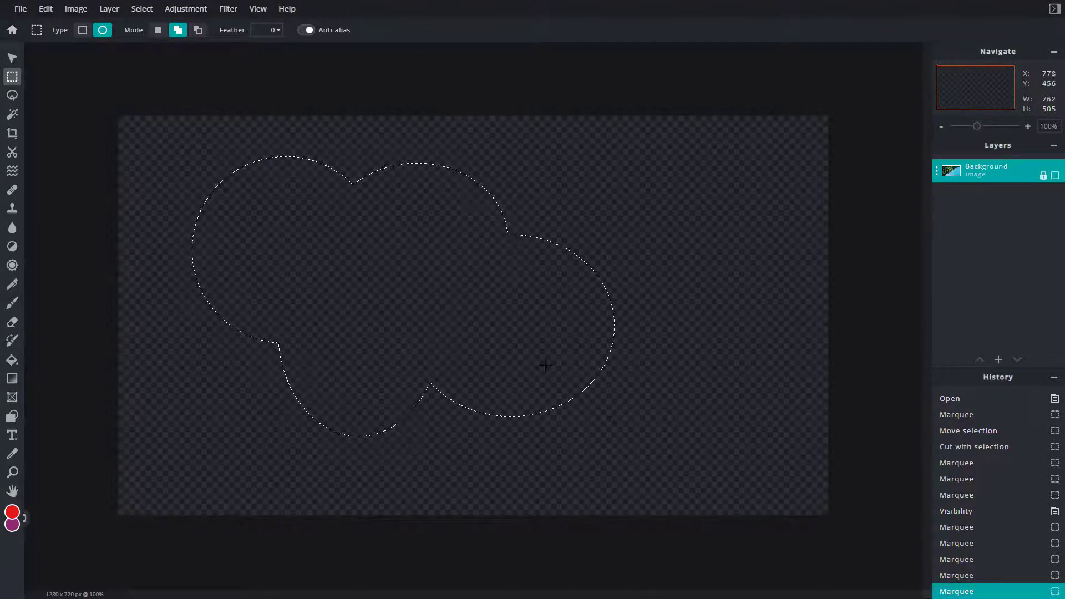
left_click(198, 30)
left_click_drag(355, 122, 610, 335)
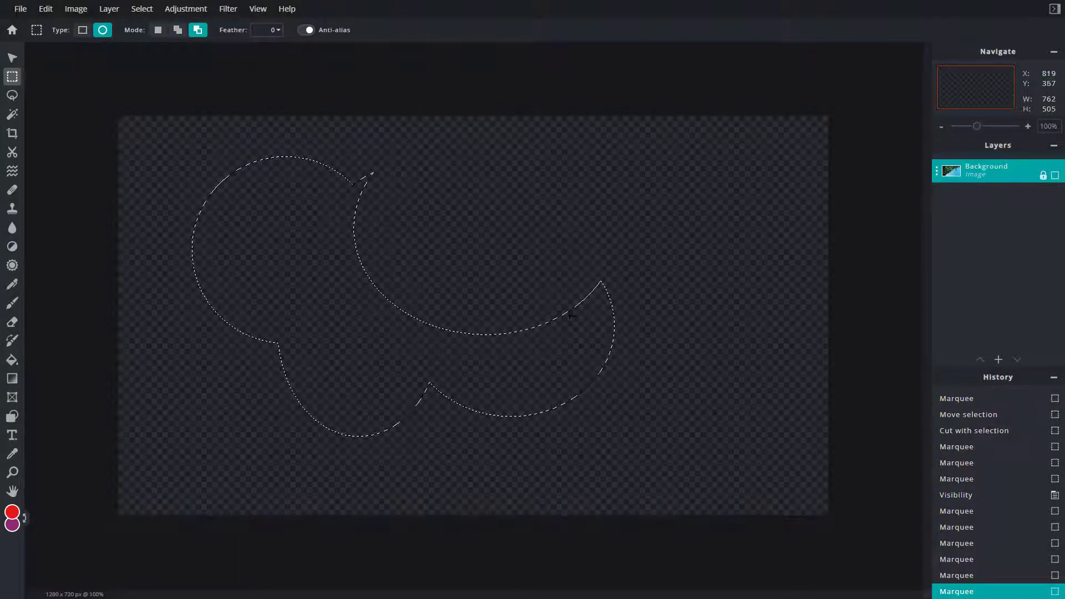
Show the Background layer, shift the combined shape up-left, and deselect.
left_click(1054, 175)
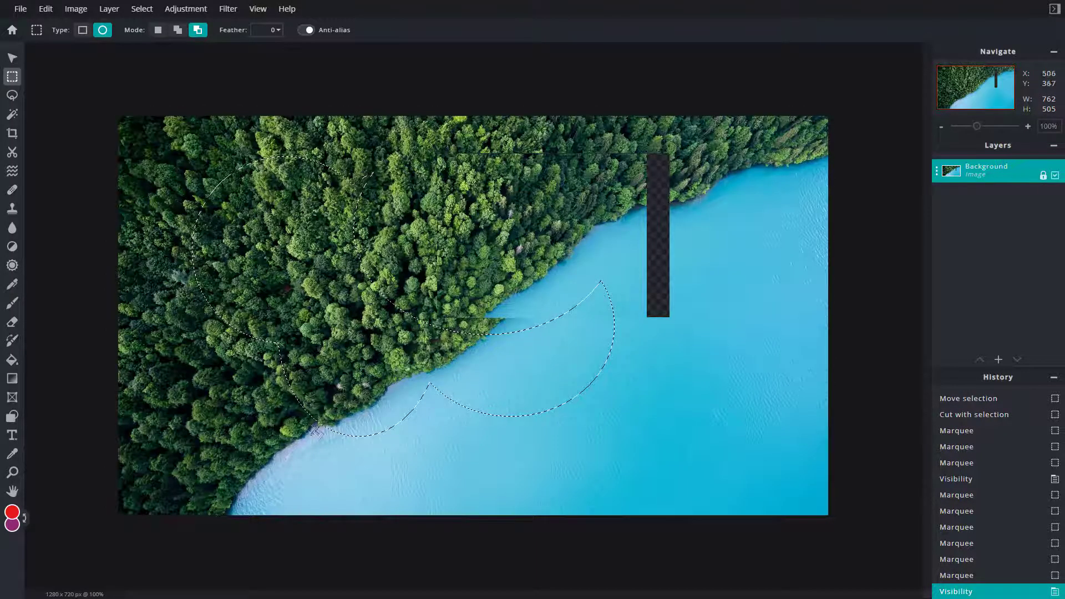
left_click(12, 57)
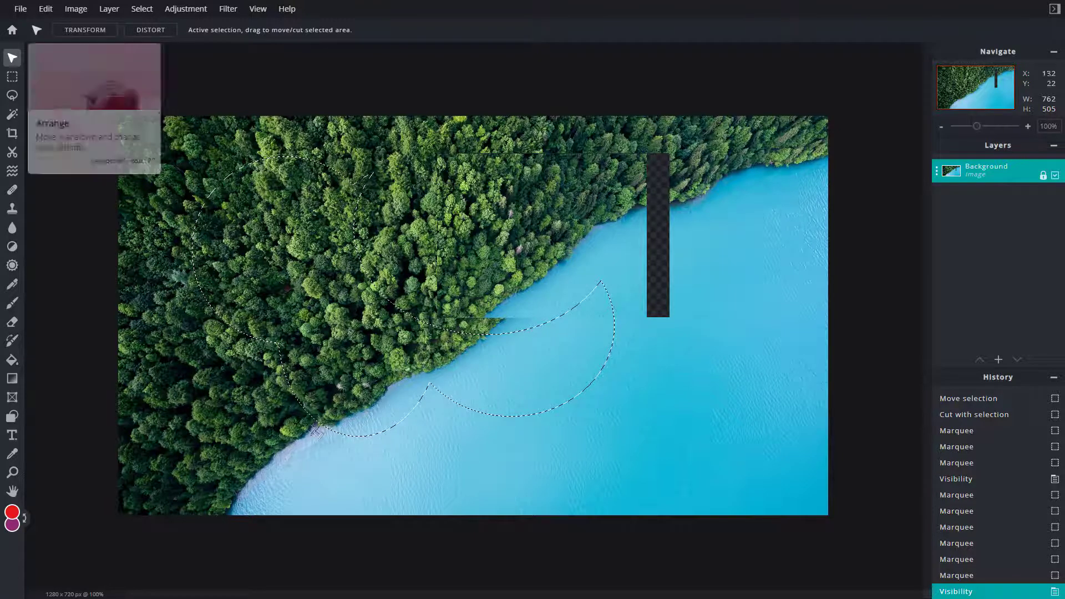
left_click_drag(305, 226, 334, 212)
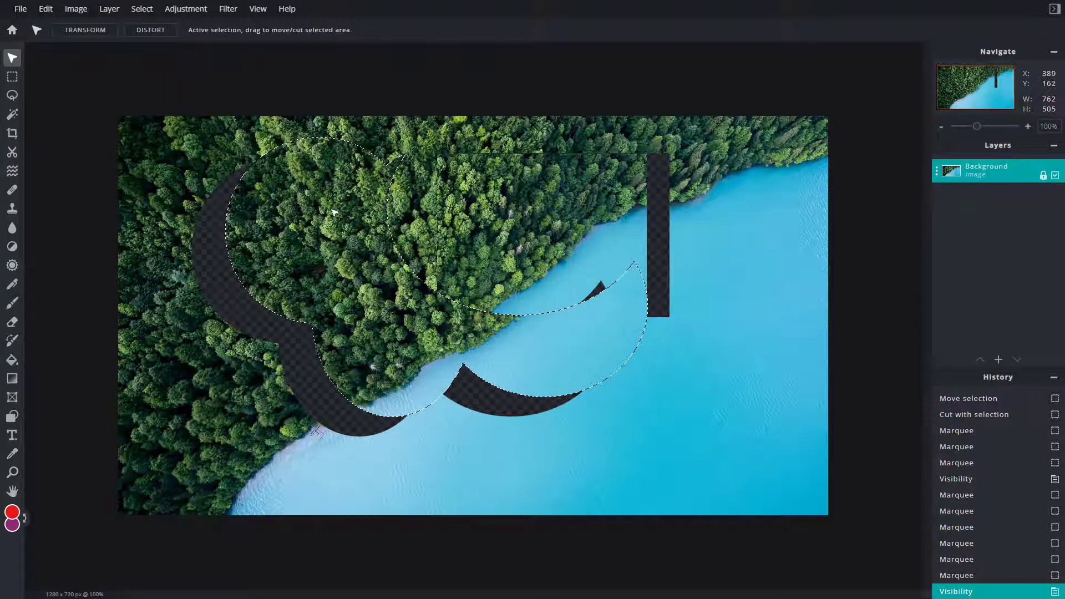
left_click(12, 79)
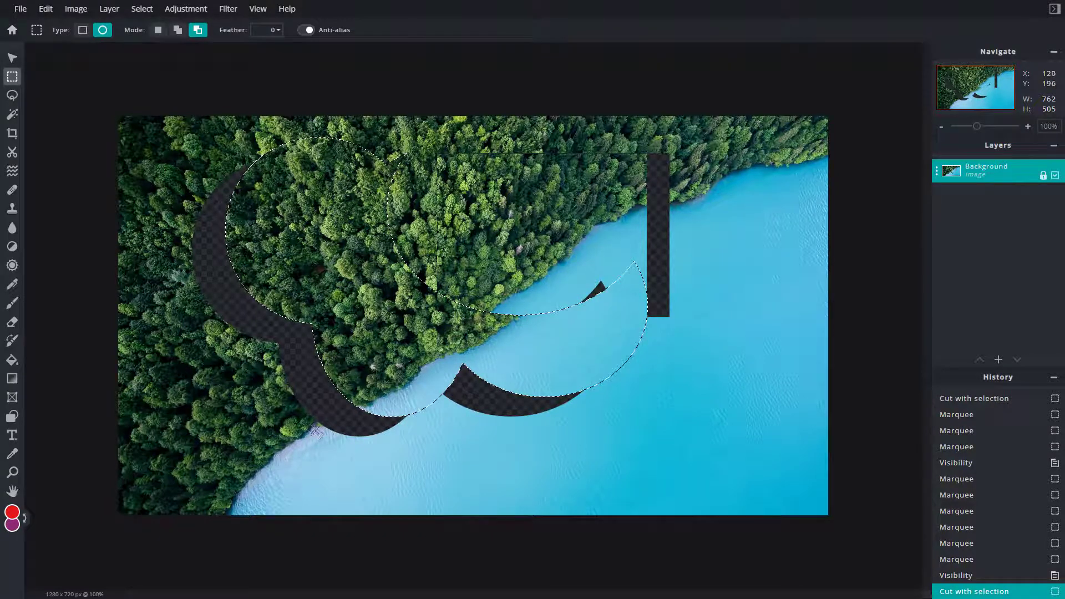
key("ctrl+d")
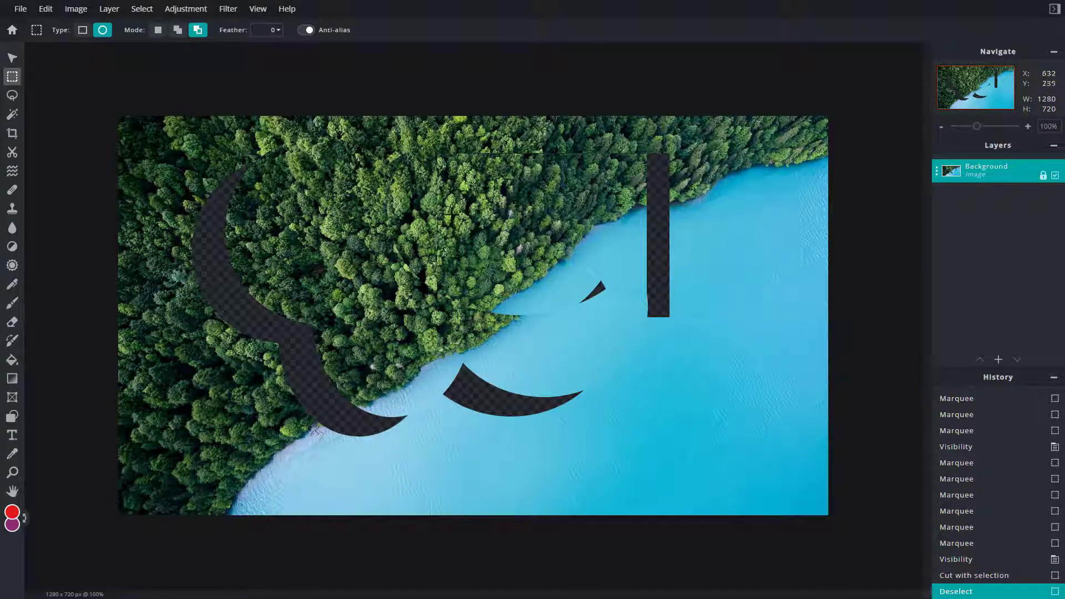
left_click(278, 30)
Set feather to 17 and draw a soft-edged ellipse at the lower right.
left_click_drag(174, 49, 209, 53)
left_click_drag(624, 346, 767, 476)
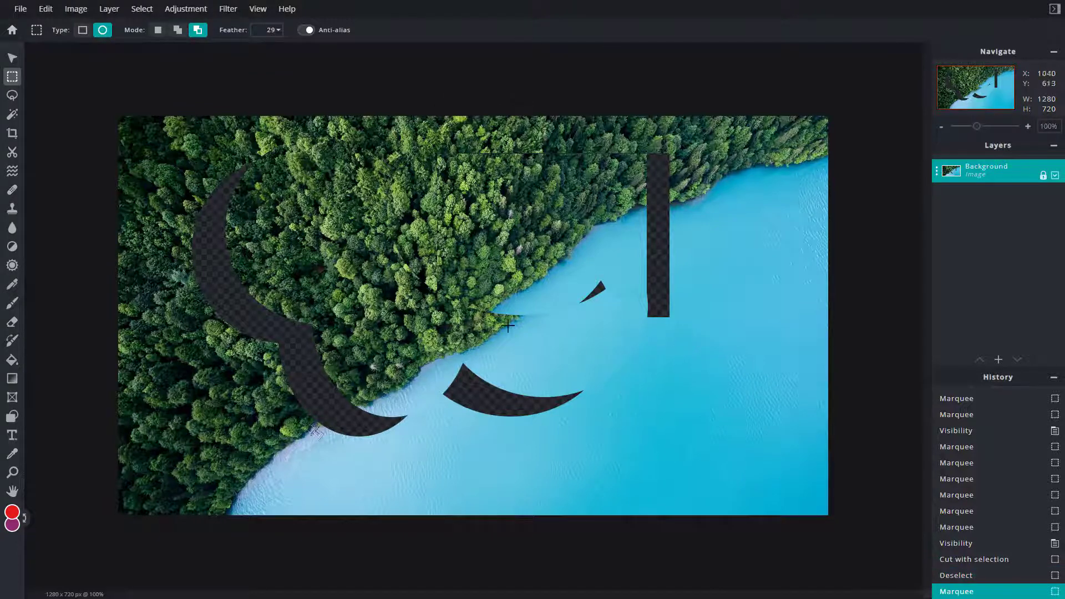
left_click(17, 59)
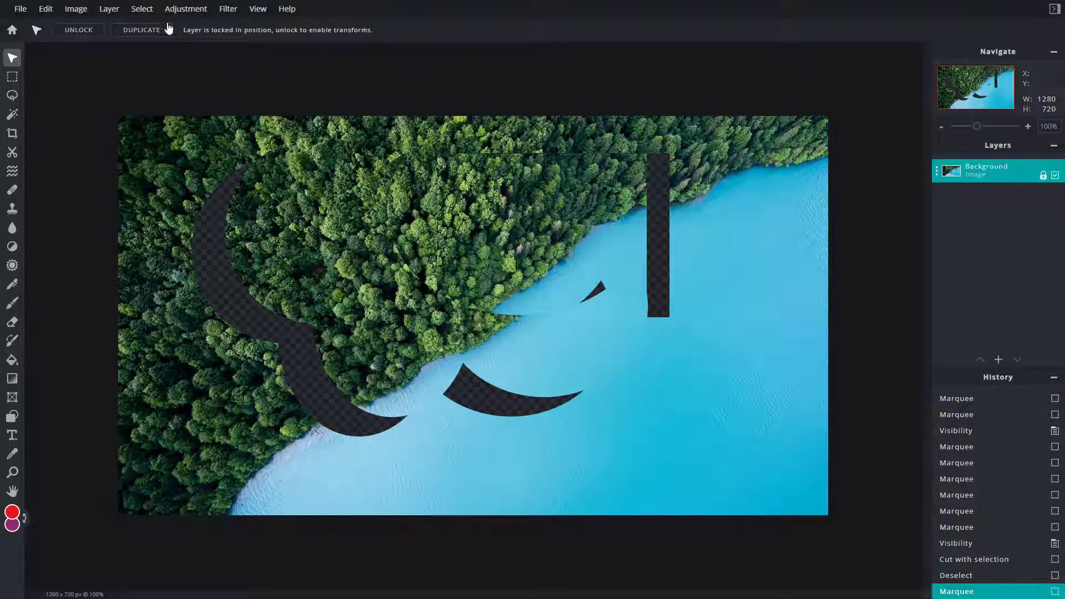
left_click(13, 77)
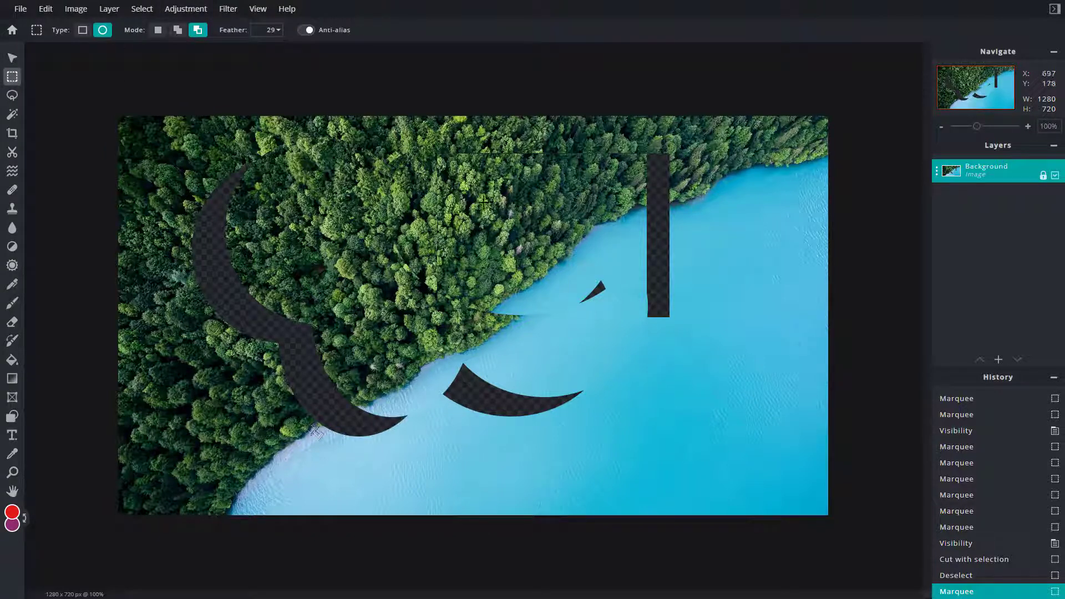
With feather at 0, cut a hard-edged forest circle and shift it down-left.
left_click(279, 34)
left_click_drag(207, 51, 185, 51)
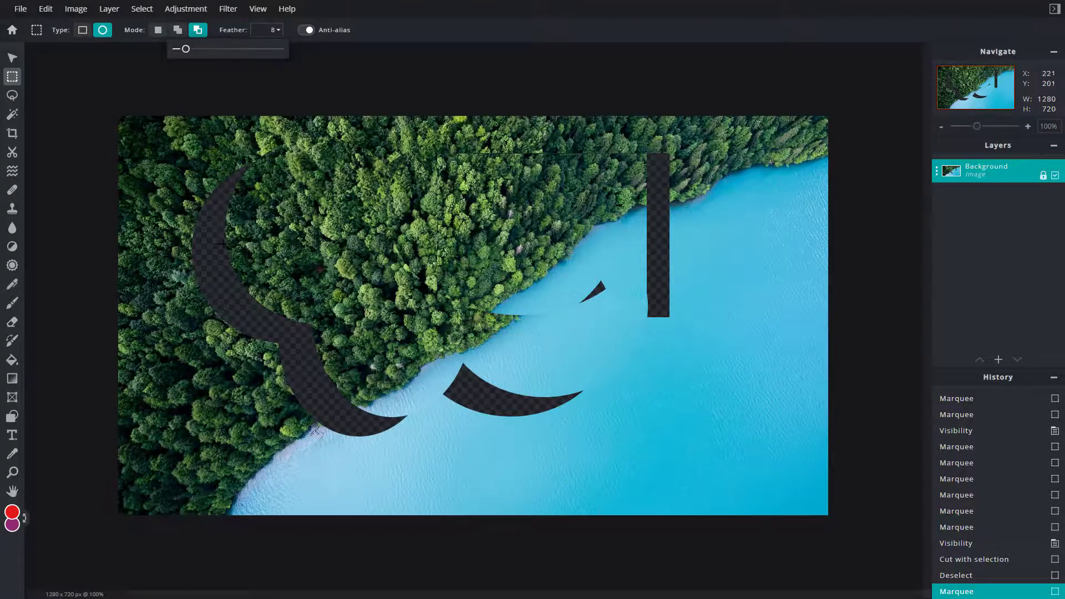
key("ctrl+plus")
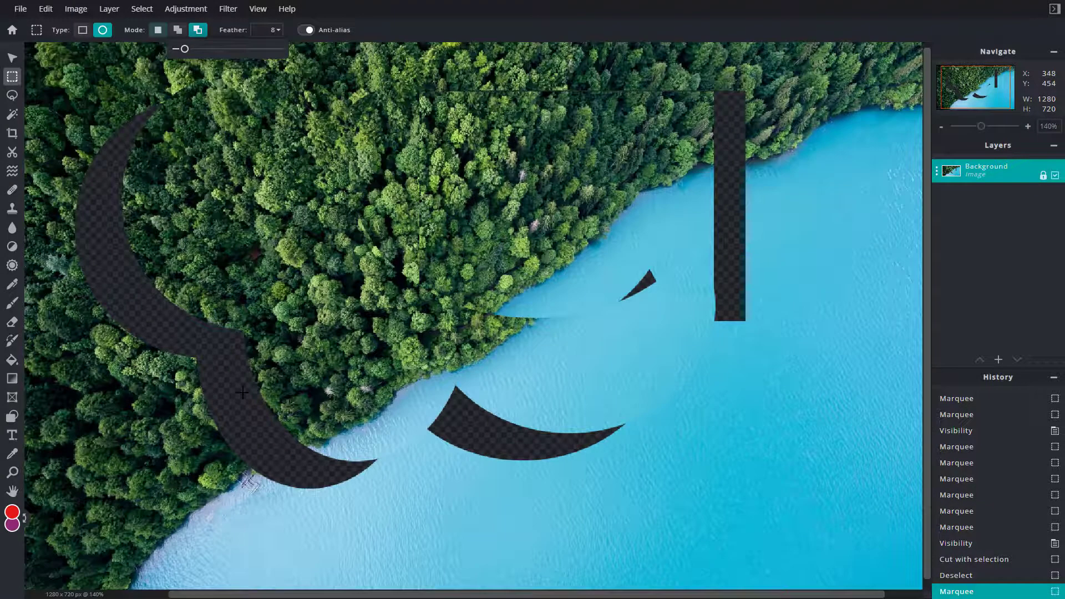
scroll(242, 392, "up", 10)
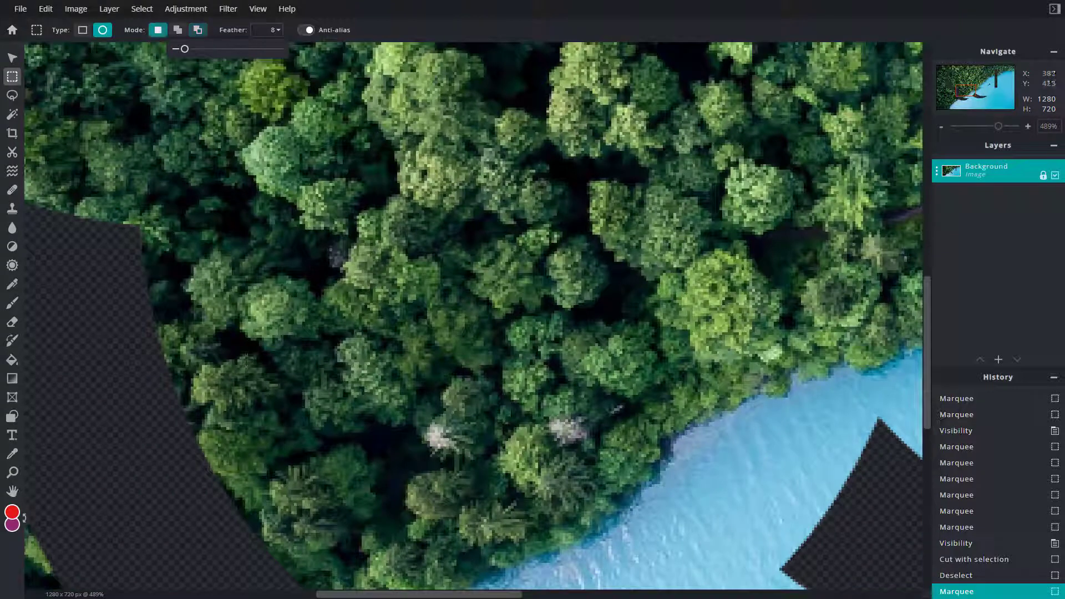
left_click_drag(184, 49, 174, 49)
mouse_move(158, 219)
left_mouse_down()
mouse_move(247, 320)
mouse_move(326, 379)
left_mouse_up()
left_click(11, 58)
left_click_drag(232, 309, 129, 350)
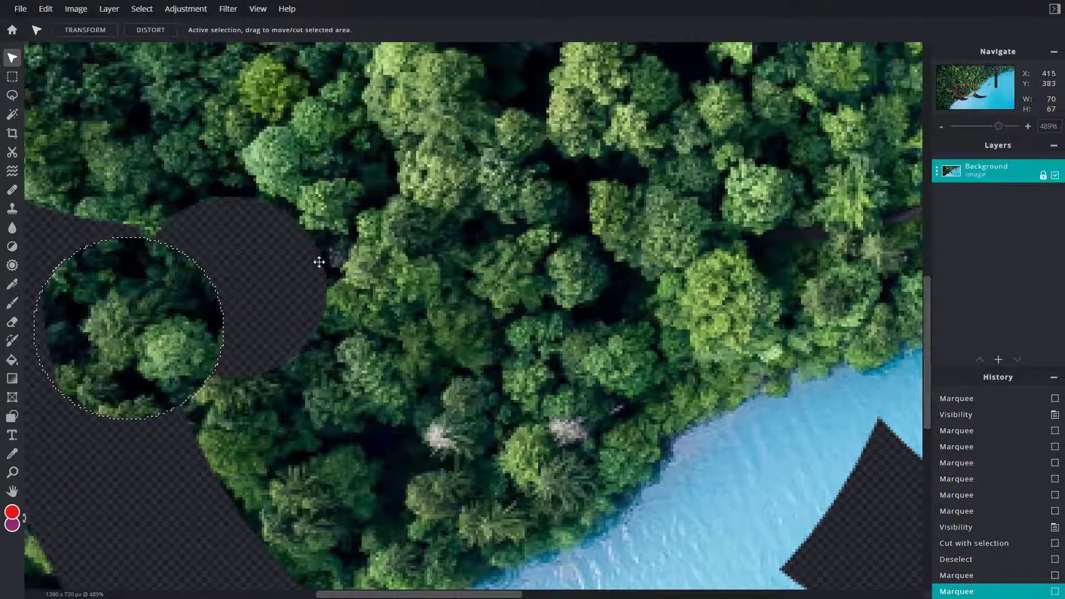
left_click(12, 77)
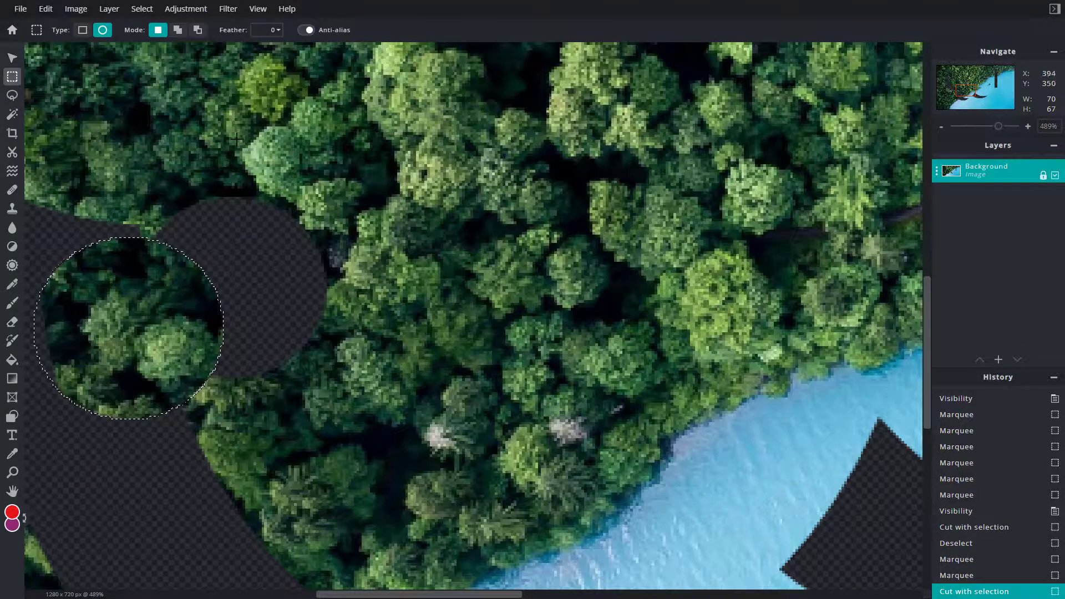
scroll(358, 421, "down", 2)
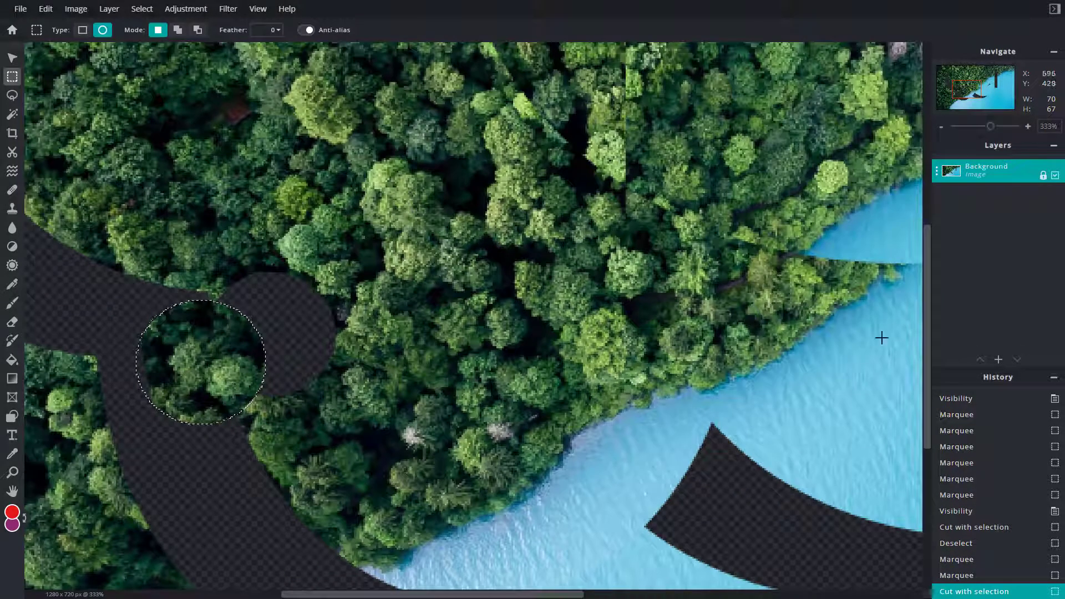
Raise the feather, then cut a water circle and shift it up-left, and deselect.
left_click_drag(926, 266, 922, 419)
left_click_drag(297, 303, 467, 461)
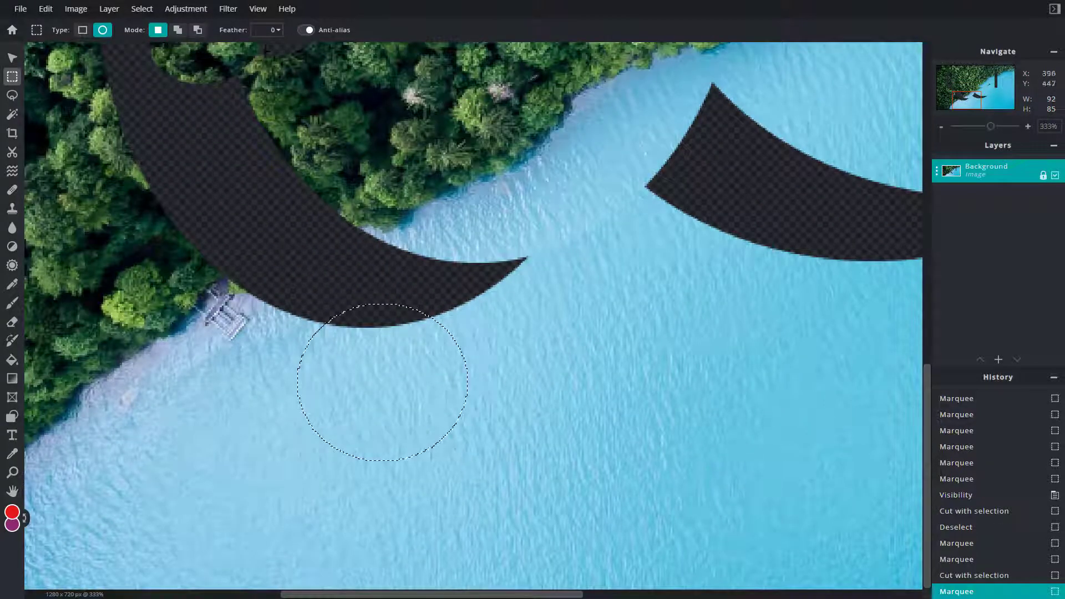
left_click(278, 31)
left_click_drag(178, 48, 193, 51)
key("v")
left_click_drag(342, 325, 275, 245)
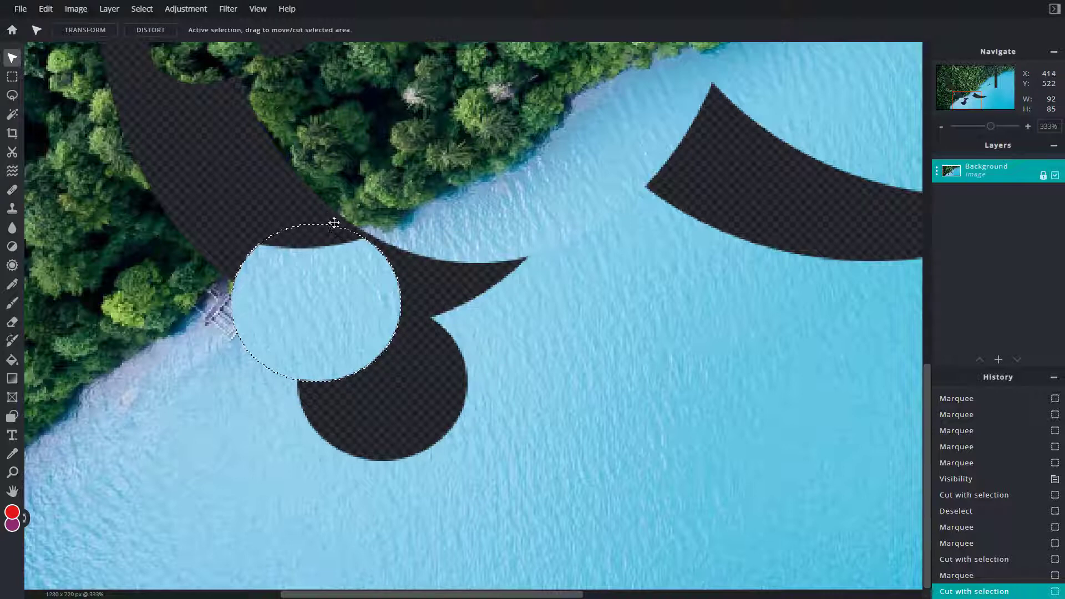
left_click(12, 81)
left_click(185, 113)
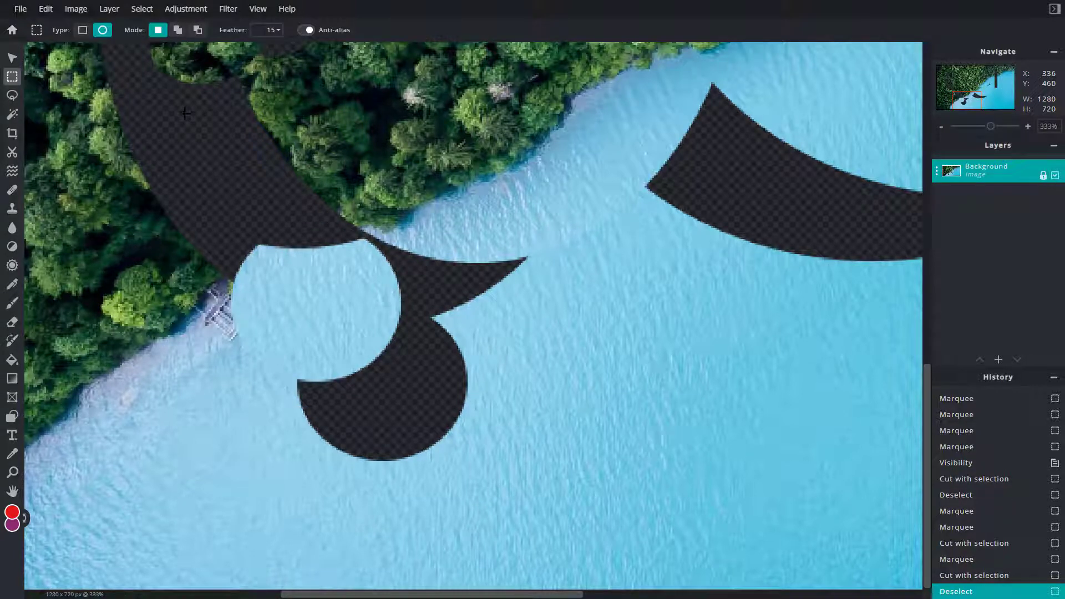
Cut another feathered water circle and move it to a new spot.
left_click_drag(211, 235, 320, 350)
left_click_drag(282, 300, 195, 191)
left_click(11, 57)
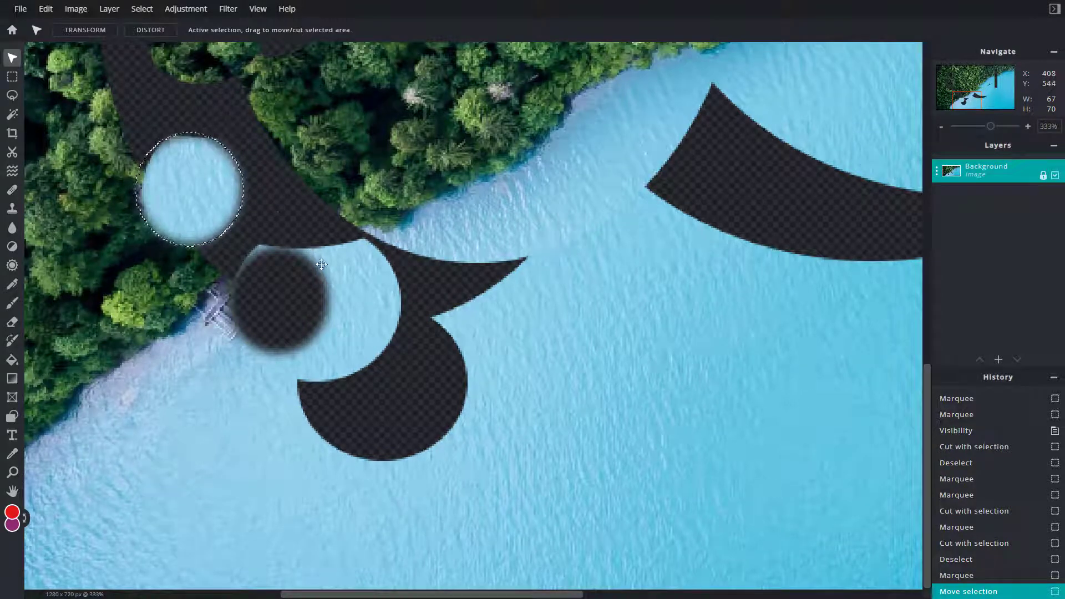
left_click(316, 235)
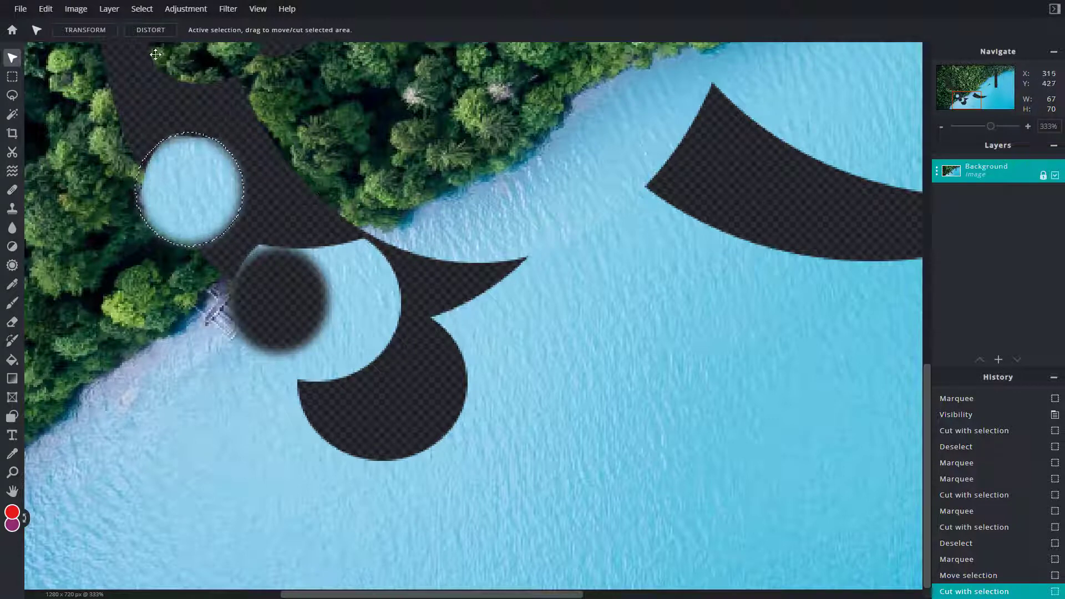
left_click(12, 77)
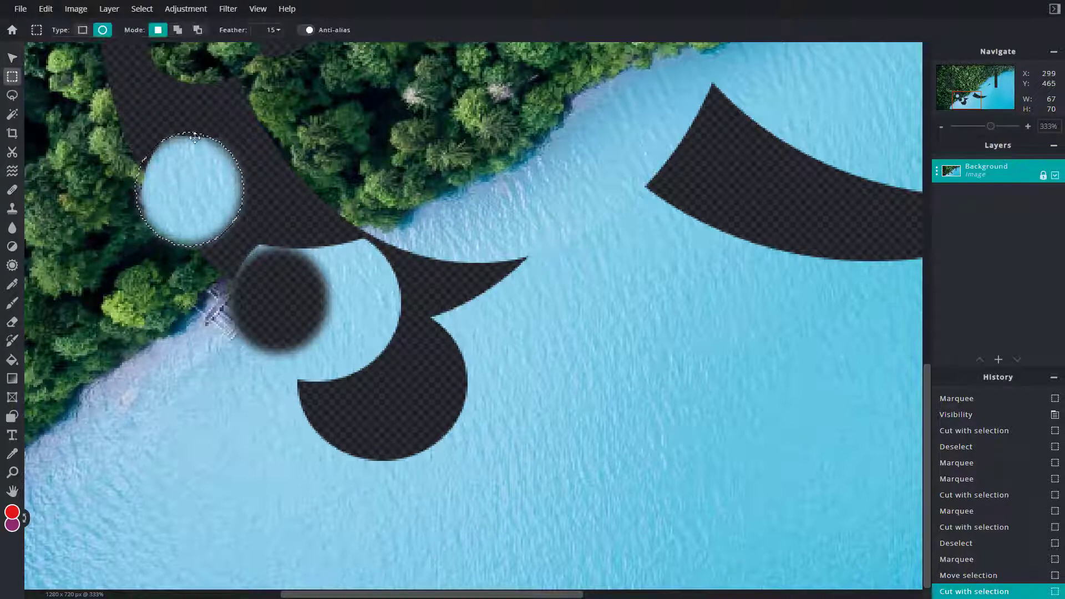
Raise feather to 31, cut a large lake ellipse, shift it left, and deselect.
left_click(272, 30)
left_click_drag(192, 48, 209, 50)
left_click_drag(367, 155, 730, 474)
key("v")
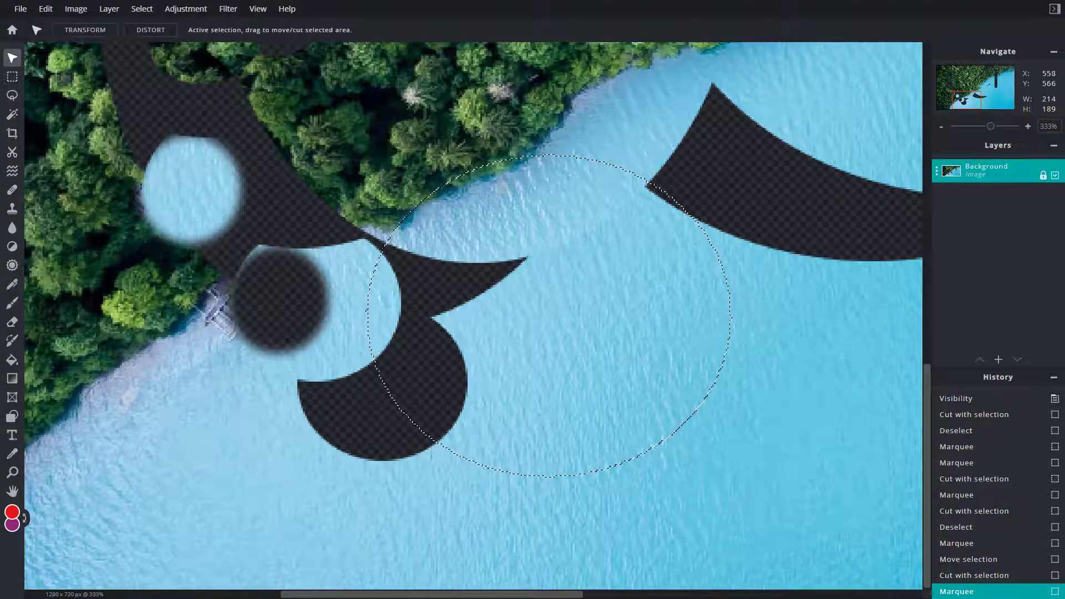
left_click_drag(628, 283, 463, 271)
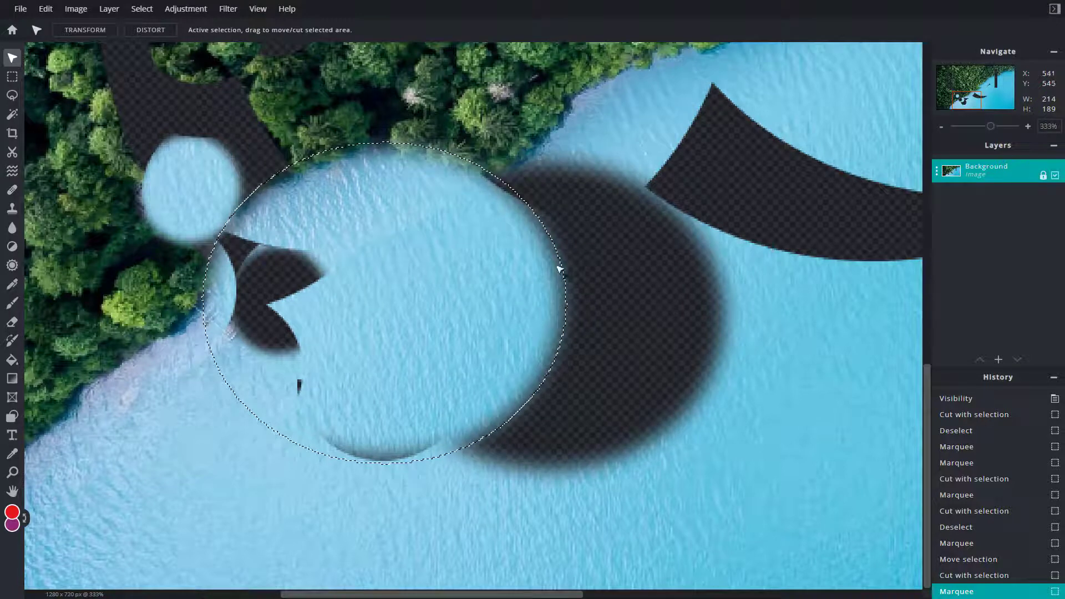
key("m")
key("ctrl+d")
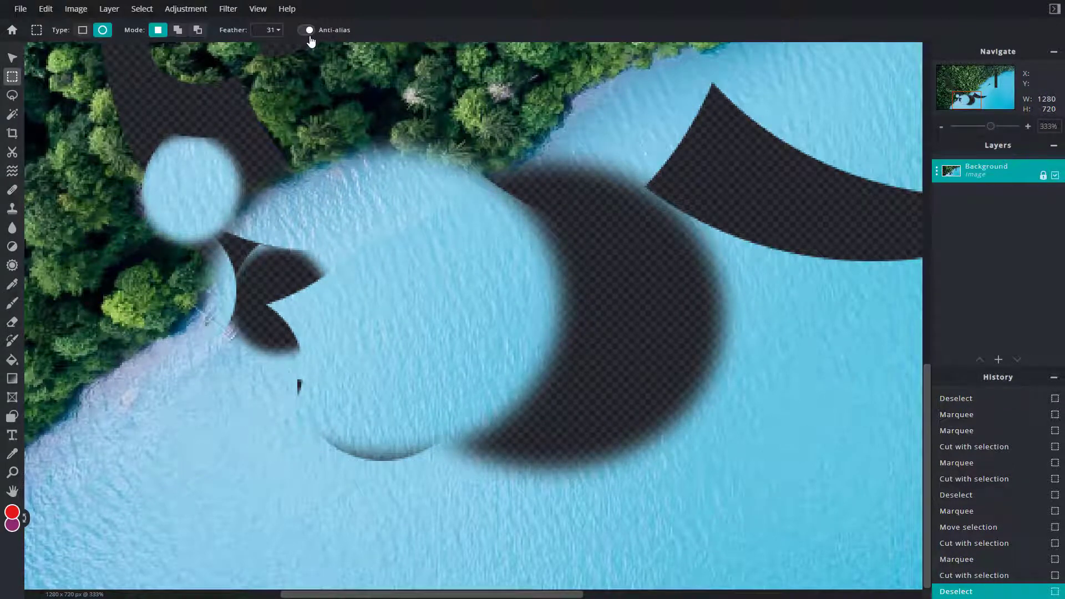
Set feather to 0, cut a small hard-edged water circle, shift it right, and deselect.
left_click(279, 31)
left_click_drag(209, 51, 153, 50)
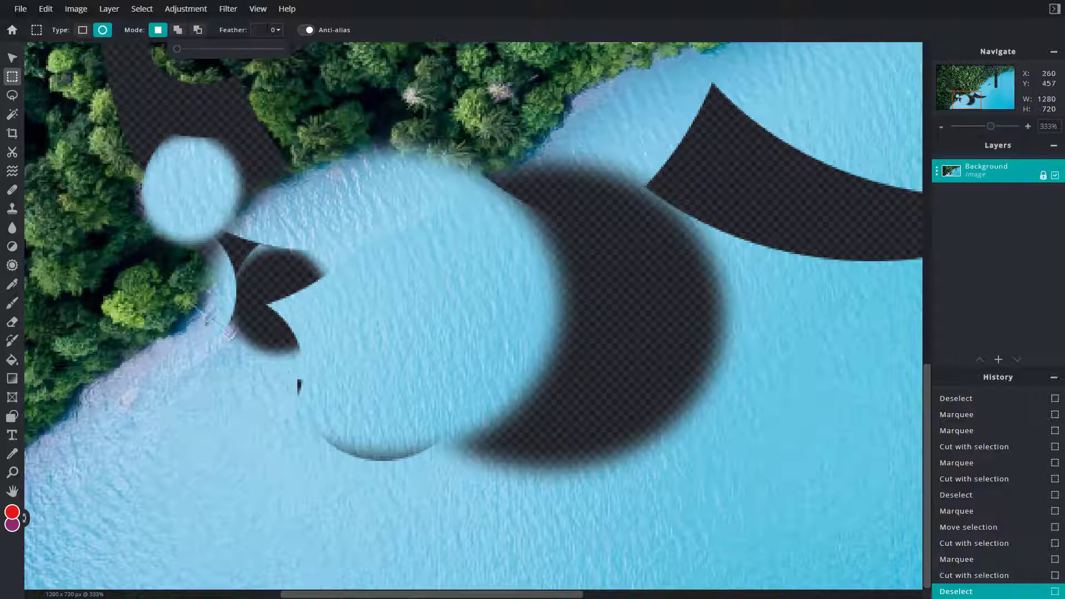
left_click(15, 82)
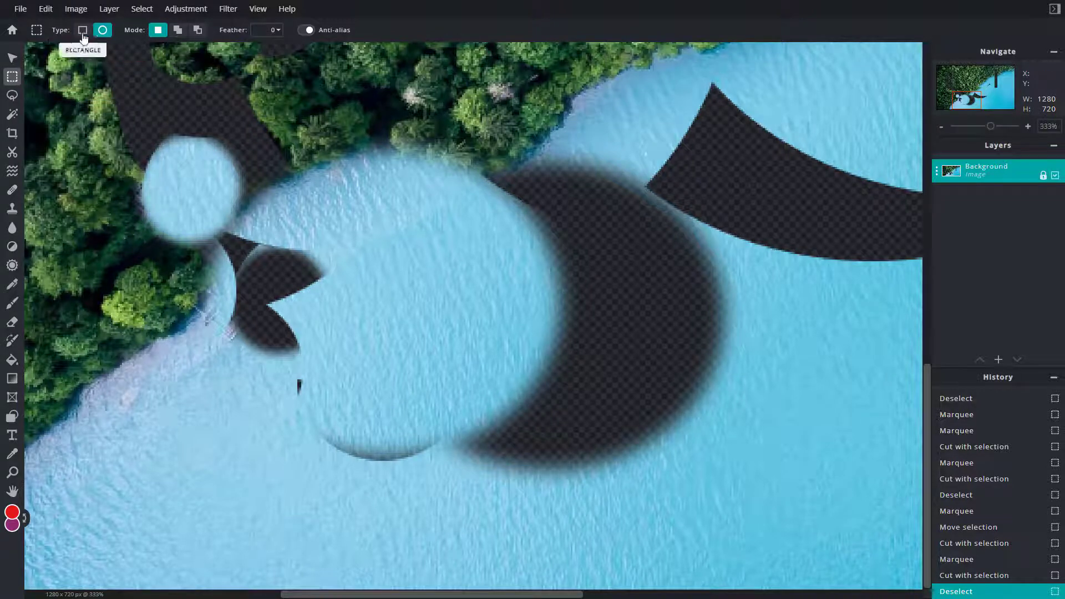
left_click_drag(417, 243, 488, 317)
left_click(9, 59)
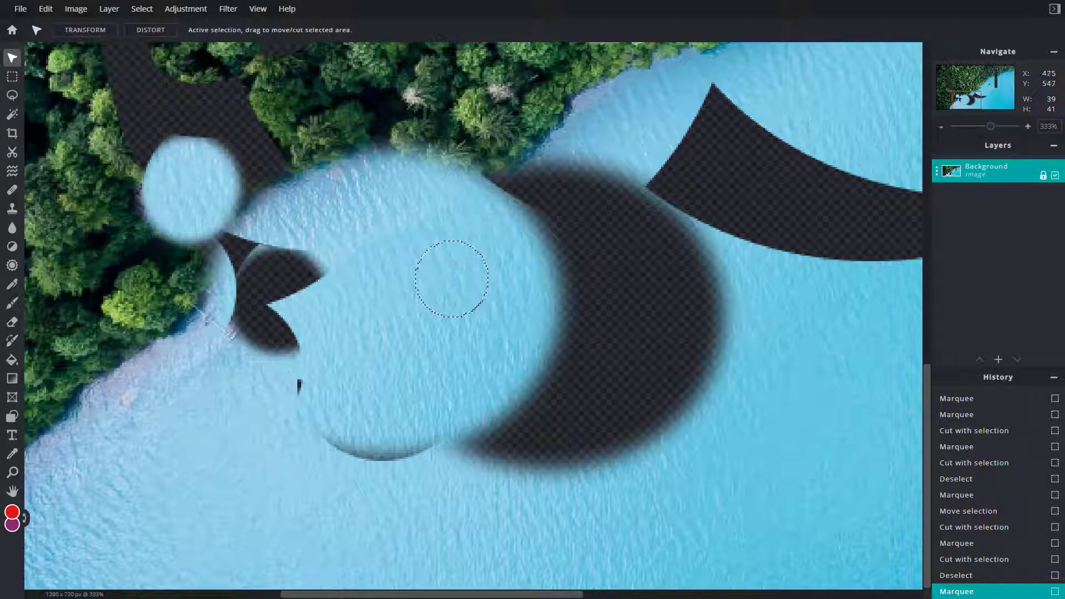
left_click_drag(477, 287, 680, 287)
scroll(637, 295, "up", 6)
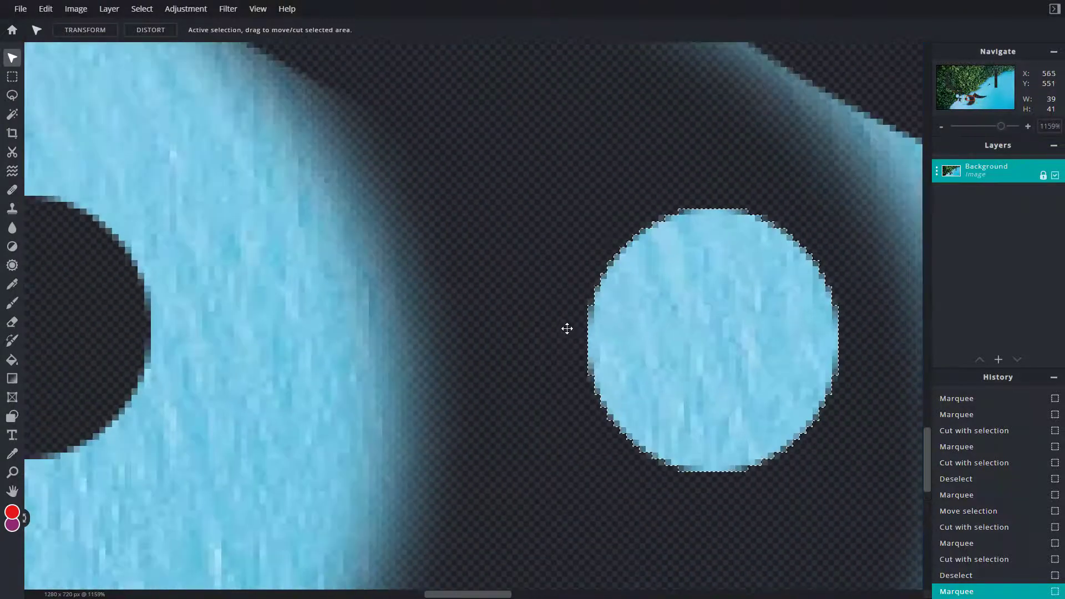
left_click(694, 256)
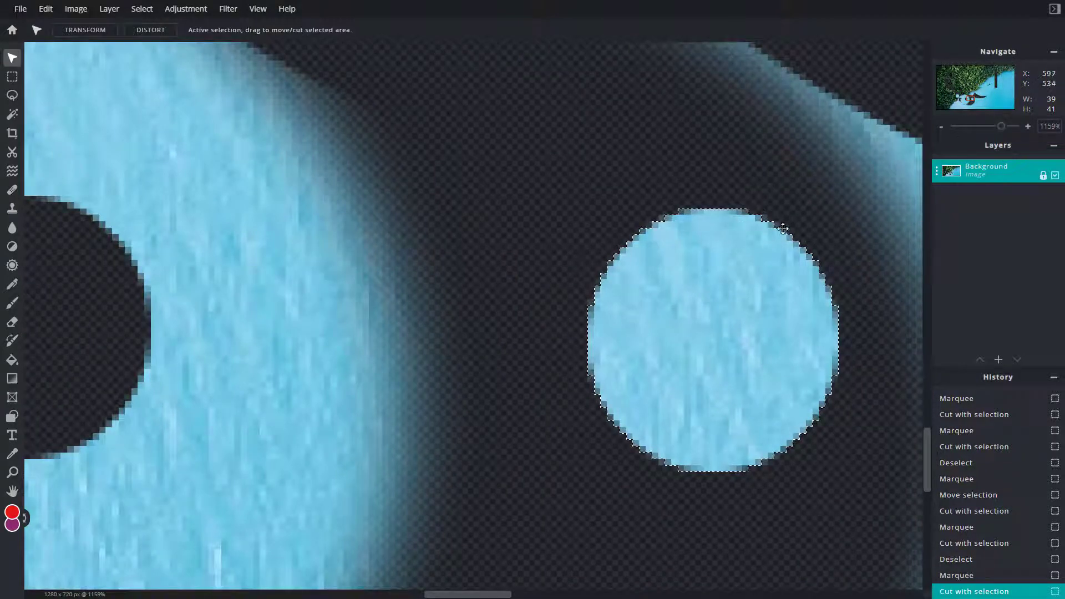
key("m")
key("ctrl+d")
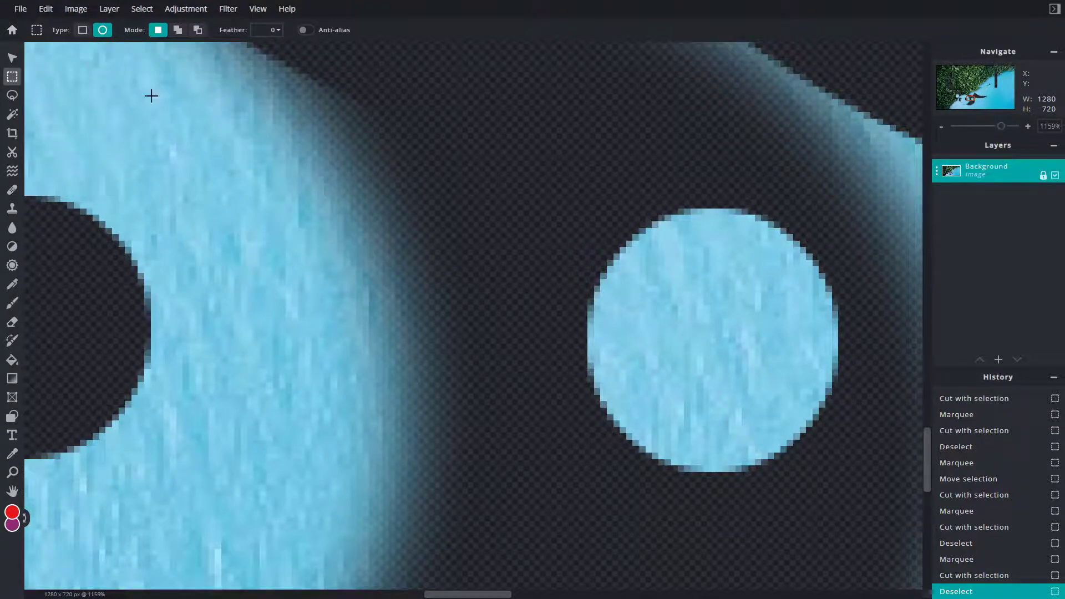
Cut a 29×29 jagged-edged water circle and move it up into the dark transparent area.
left_click_drag(158, 178, 344, 362)
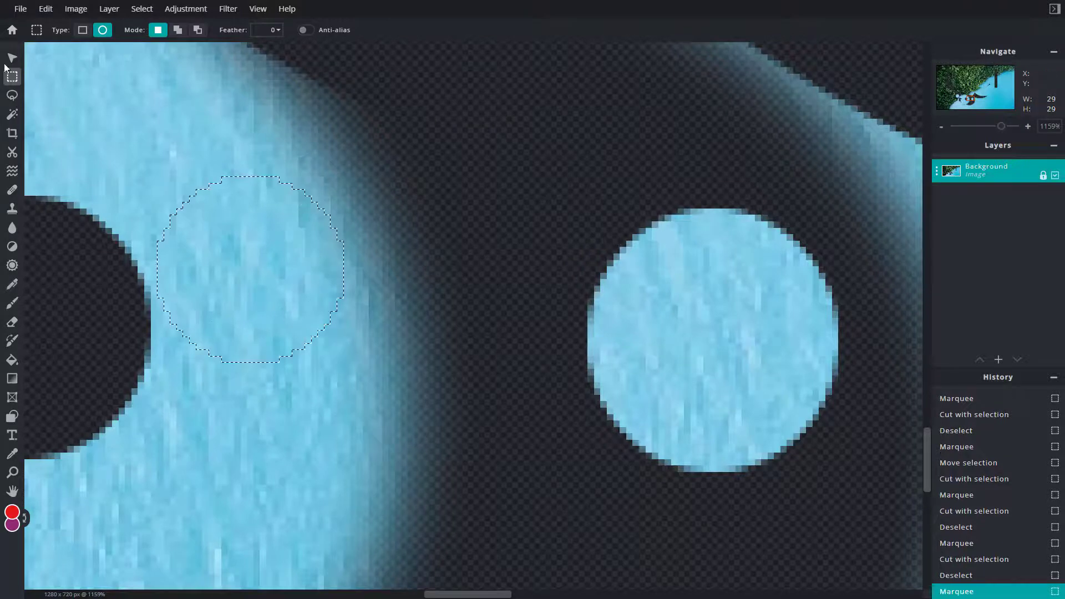
left_click(11, 55)
left_click_drag(258, 295, 573, 173)
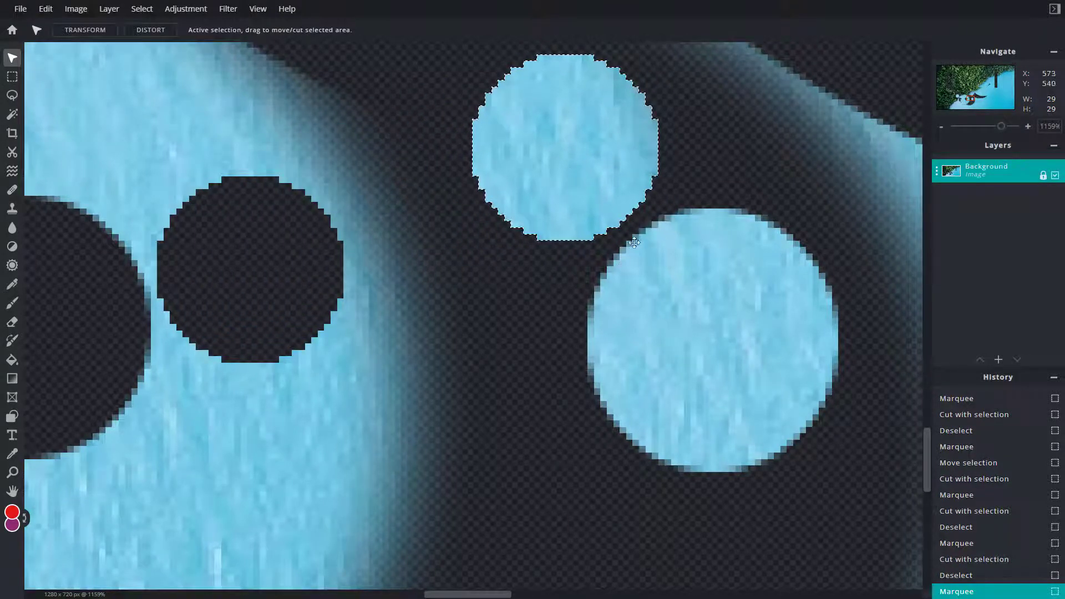